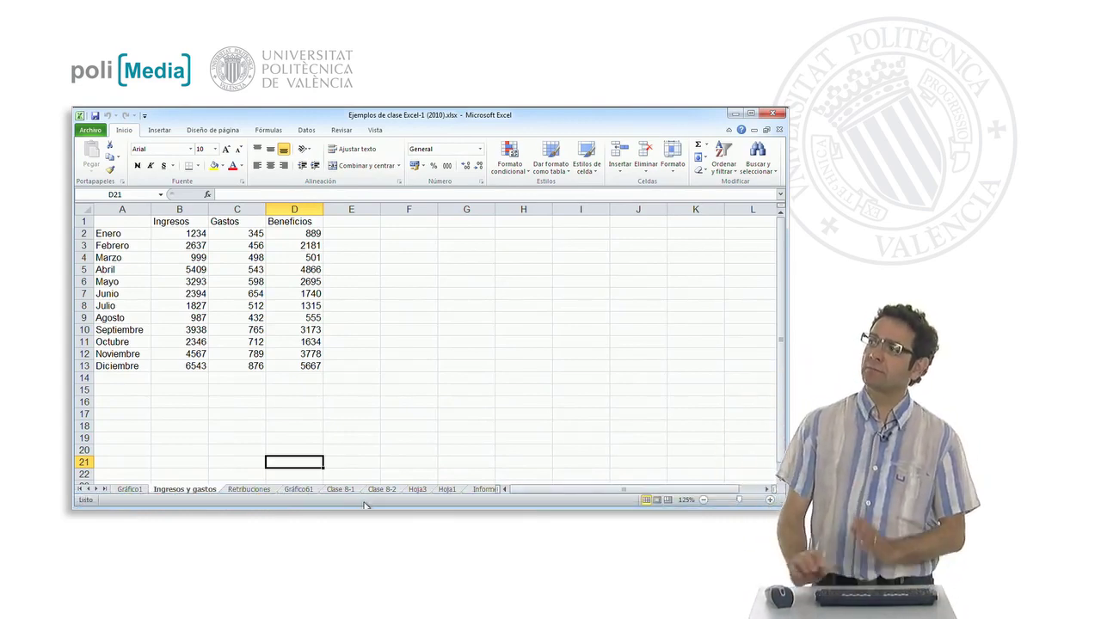
Insert an AutoSum =SUMA(B2:B13) formula in B14 for the Ingresos column
left_click(196, 378)
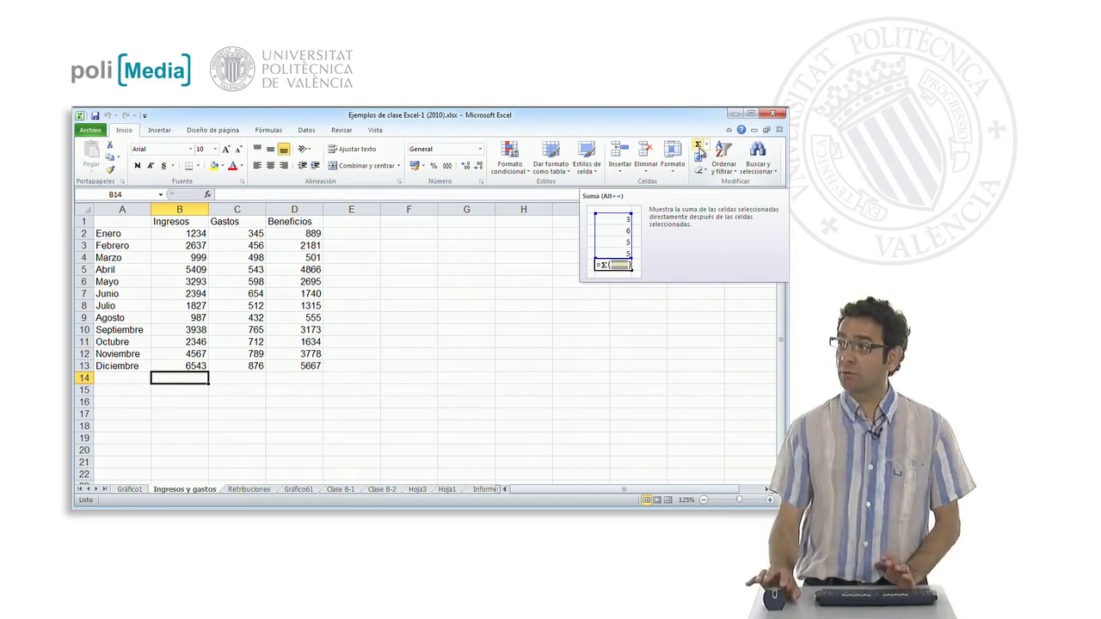
left_click(700, 151)
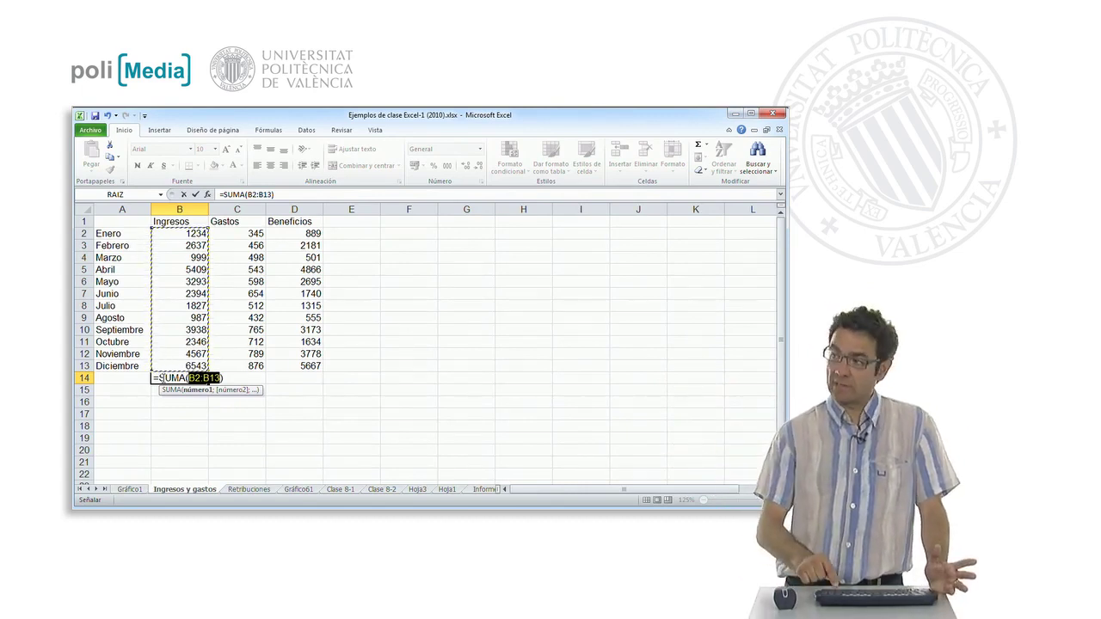
Confirm the =SUMA(B2:B13) formula in B14 so it shows 36174, then reselect B14
key("Return")
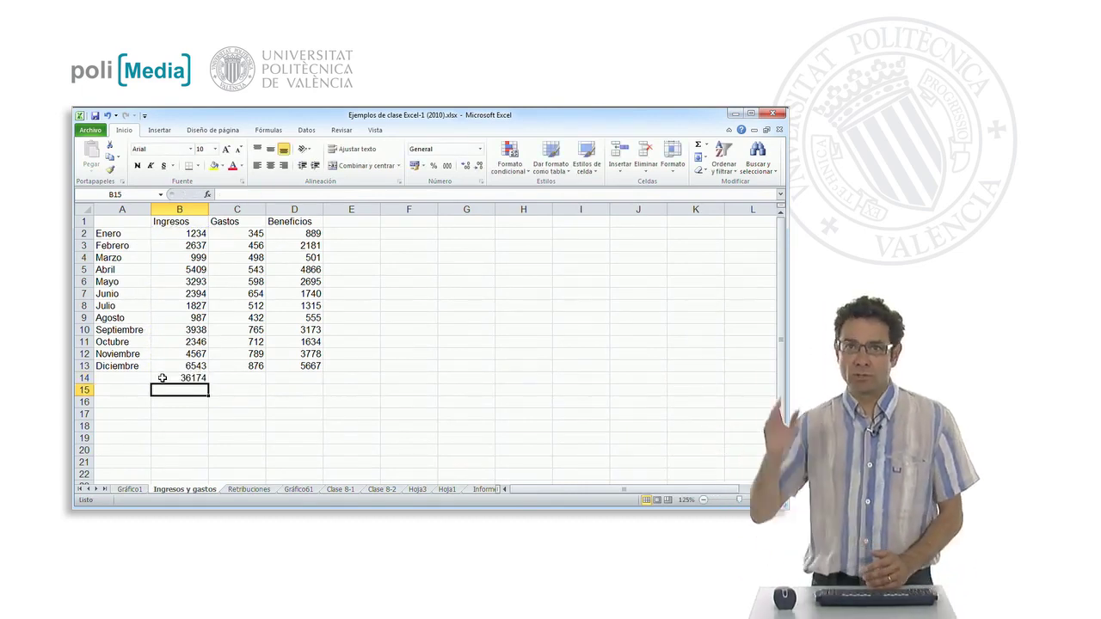
key("Up")
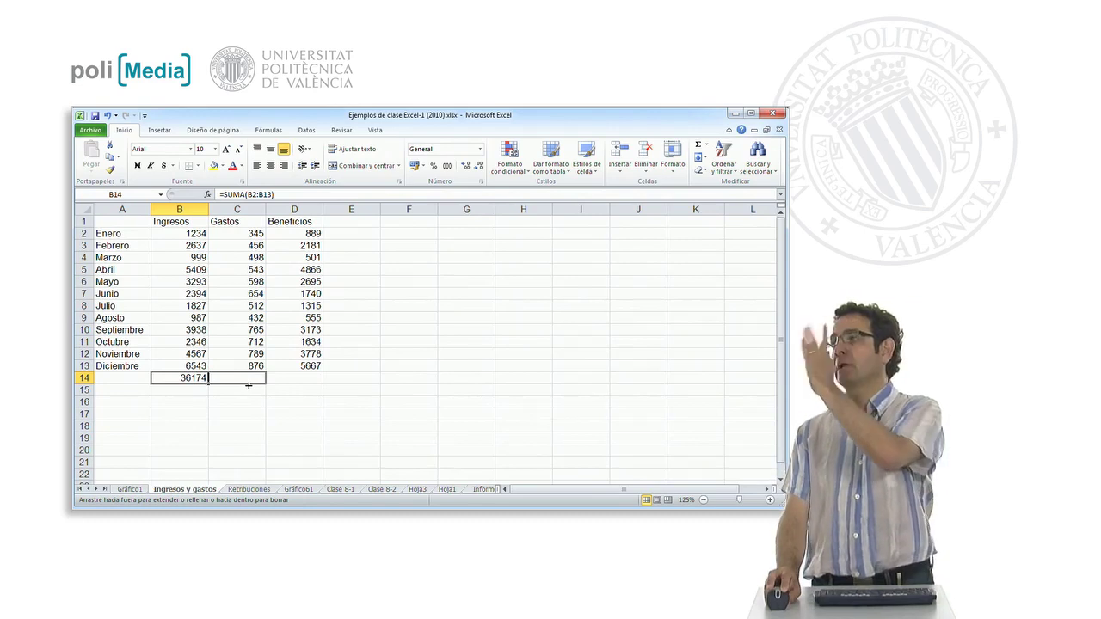
Fill the total formula into C14 and check it reads =SUMA(C2:C13), giving 7180
left_click_drag(248, 385, 248, 388)
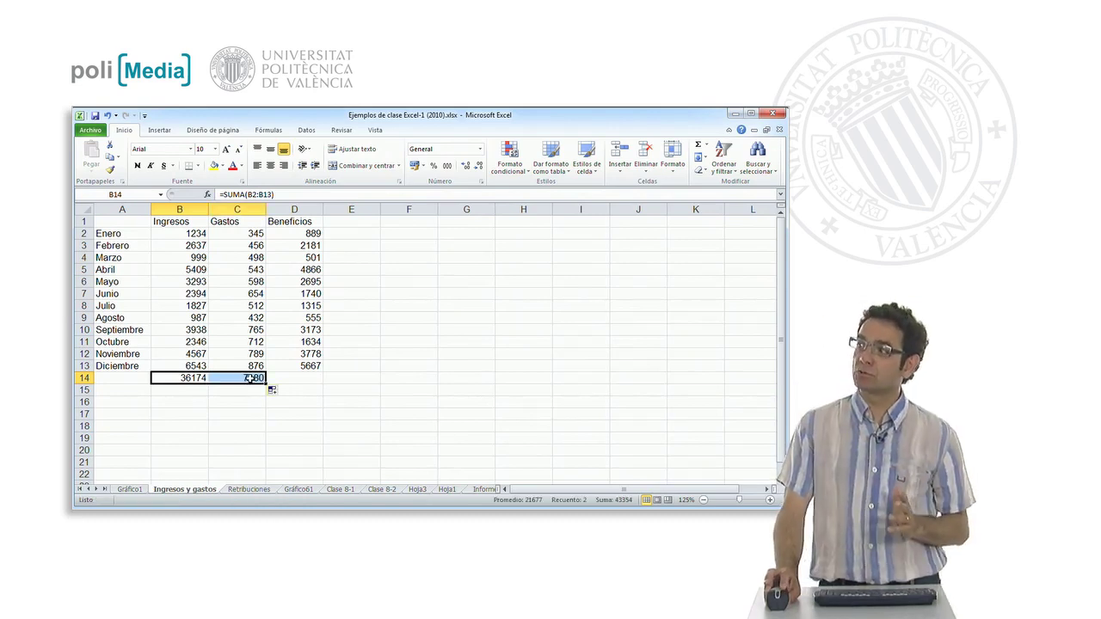
left_click(249, 379)
left_click(255, 193)
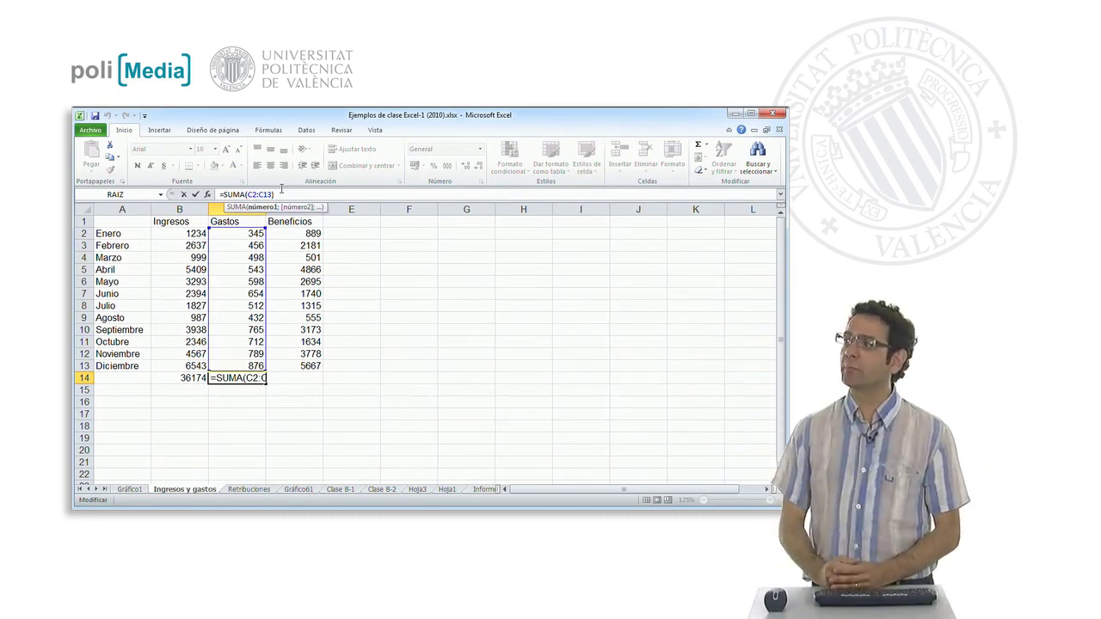
key("Return")
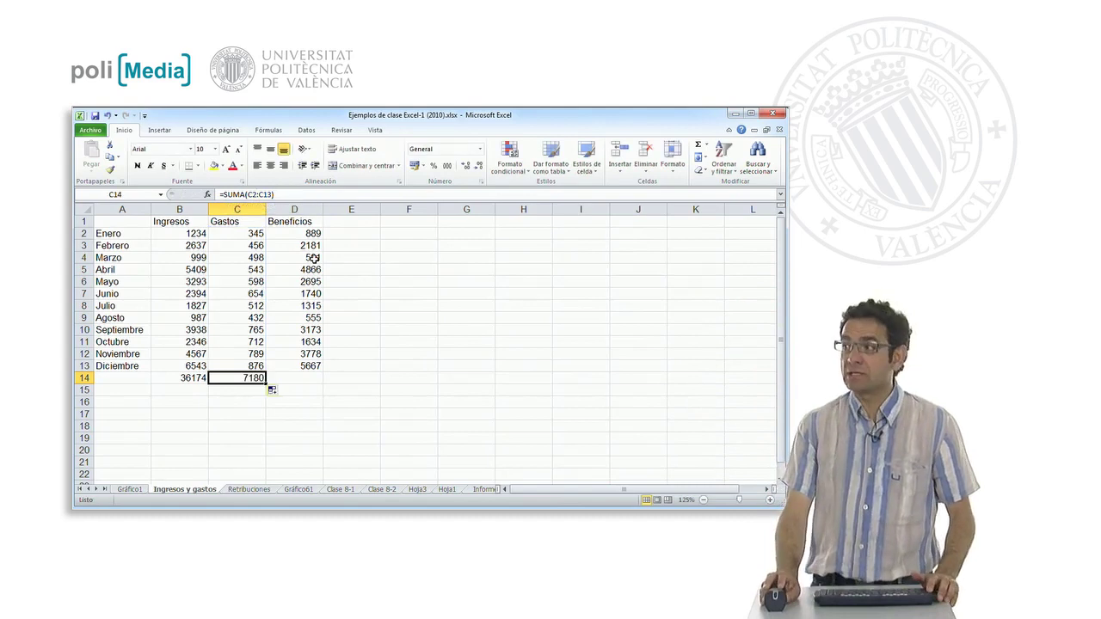
left_click(327, 436)
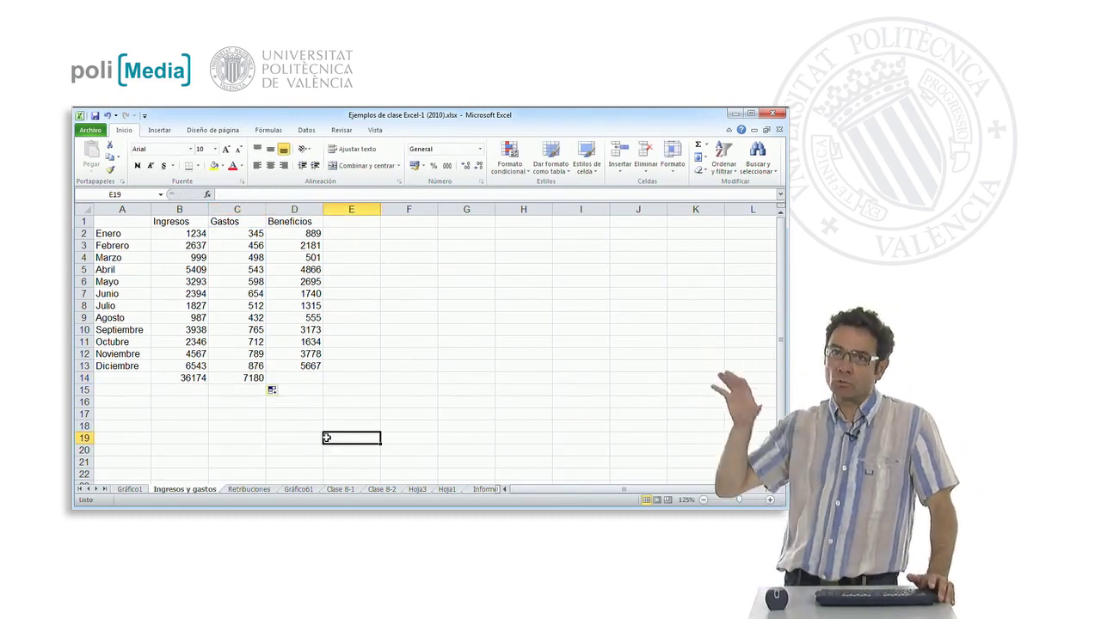
Undo the accidental move of C14, then fill =SUMA(D2:D13) into D14, giving 28994
left_click(250, 379)
left_click_drag(267, 379, 324, 379)
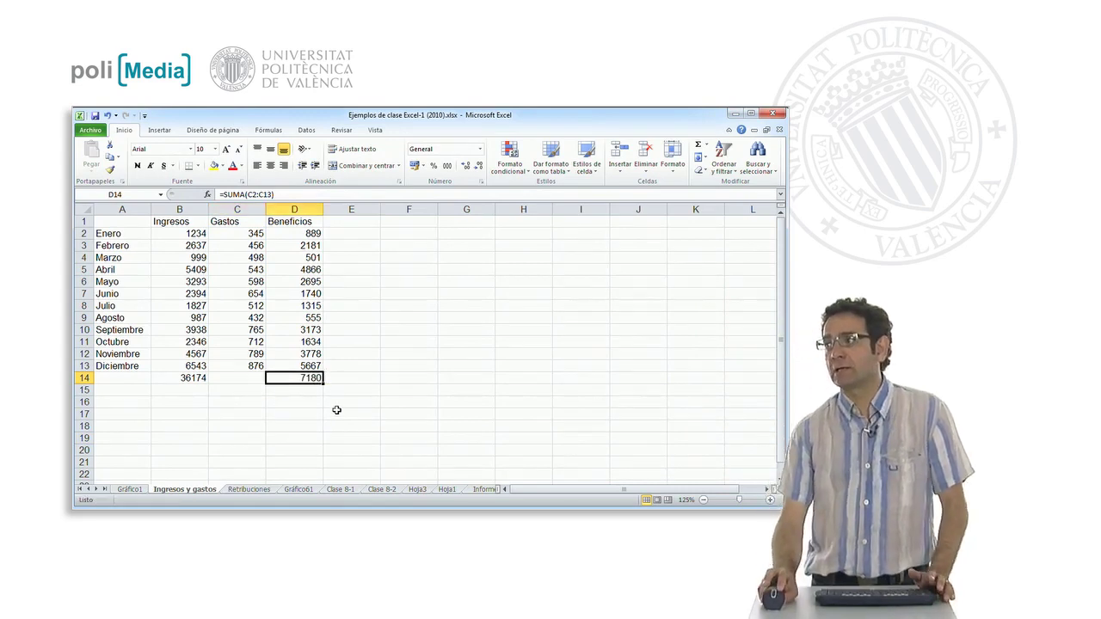
left_click(335, 410)
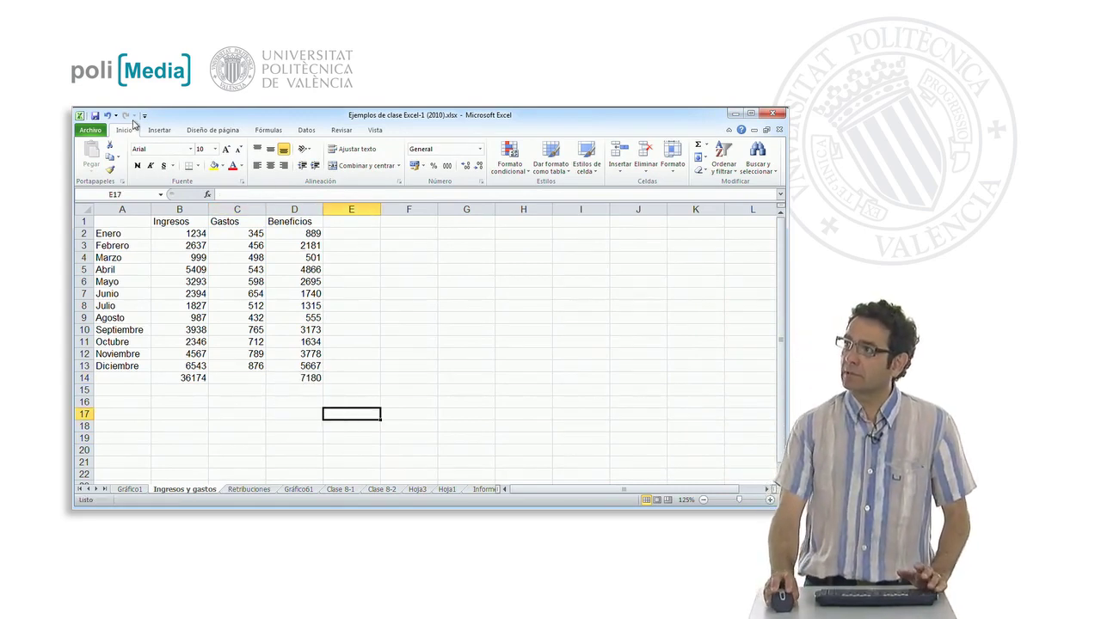
left_click(108, 115)
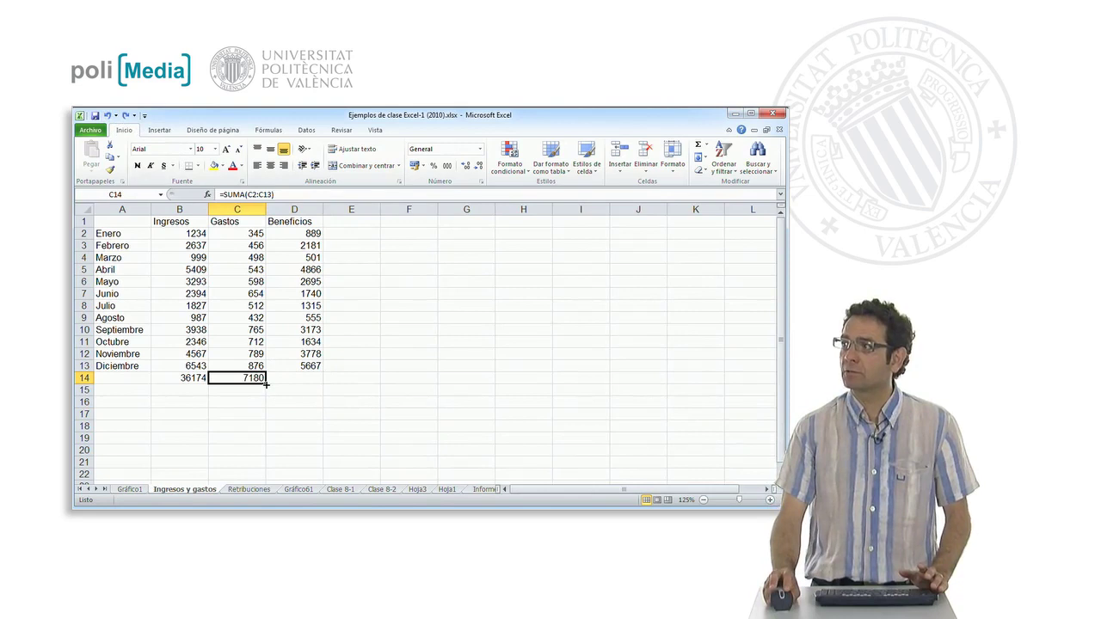
left_click_drag(297, 385, 300, 383)
left_click(350, 413)
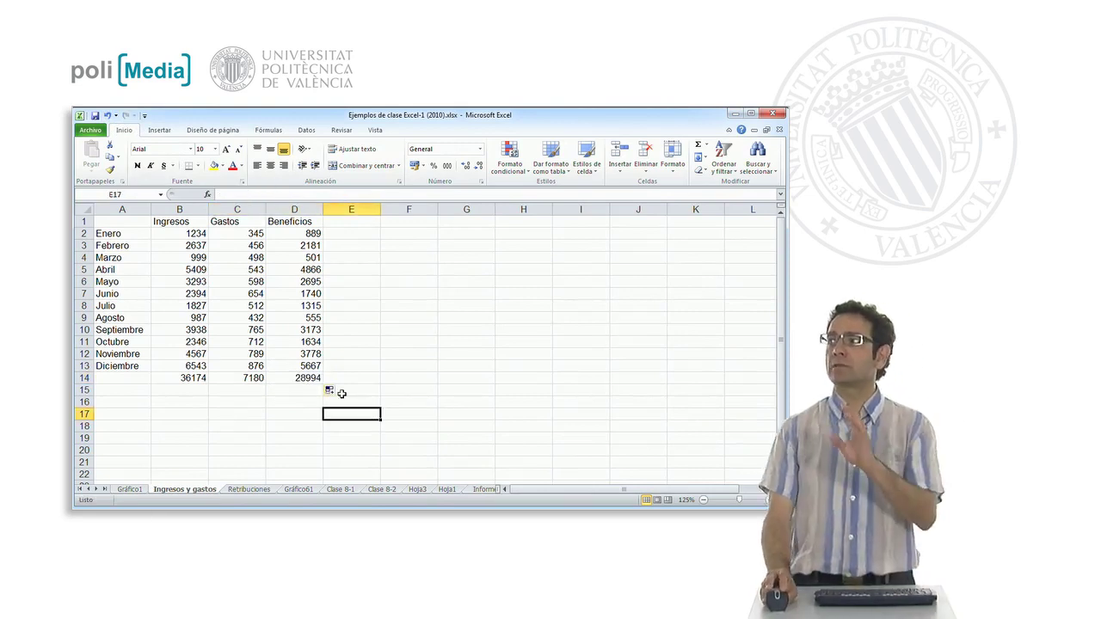
left_click(306, 377)
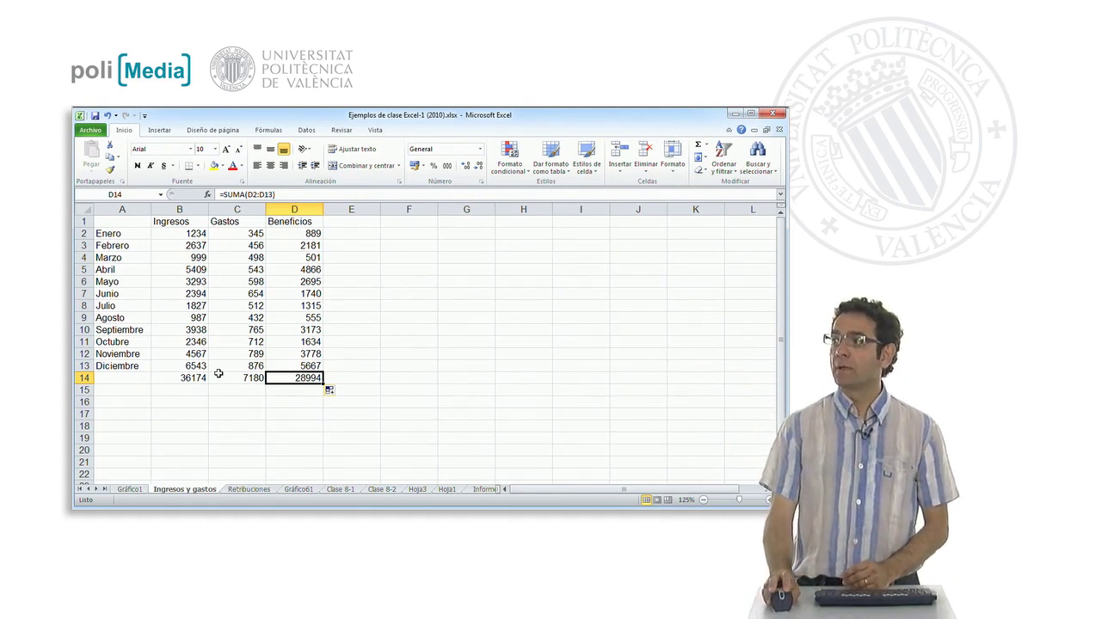
Clear the totals from B14:D14 and leave the empty range B14:D14 selected
left_click_drag(198, 377, 281, 377)
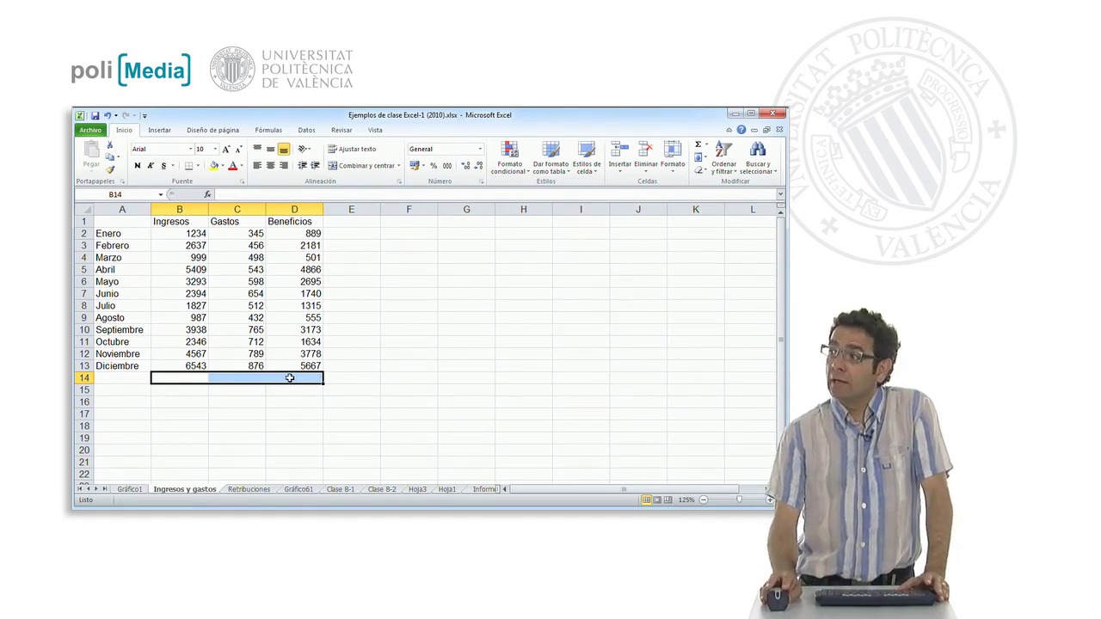
left_click(427, 463)
left_click_drag(203, 378, 254, 378)
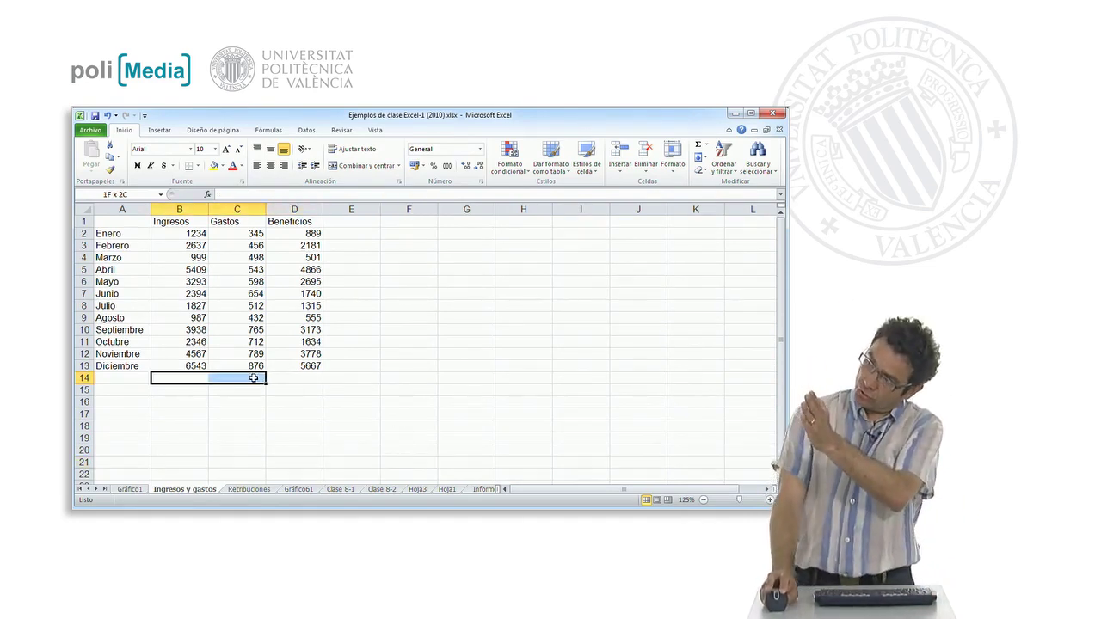
left_click_drag(254, 378, 297, 378)
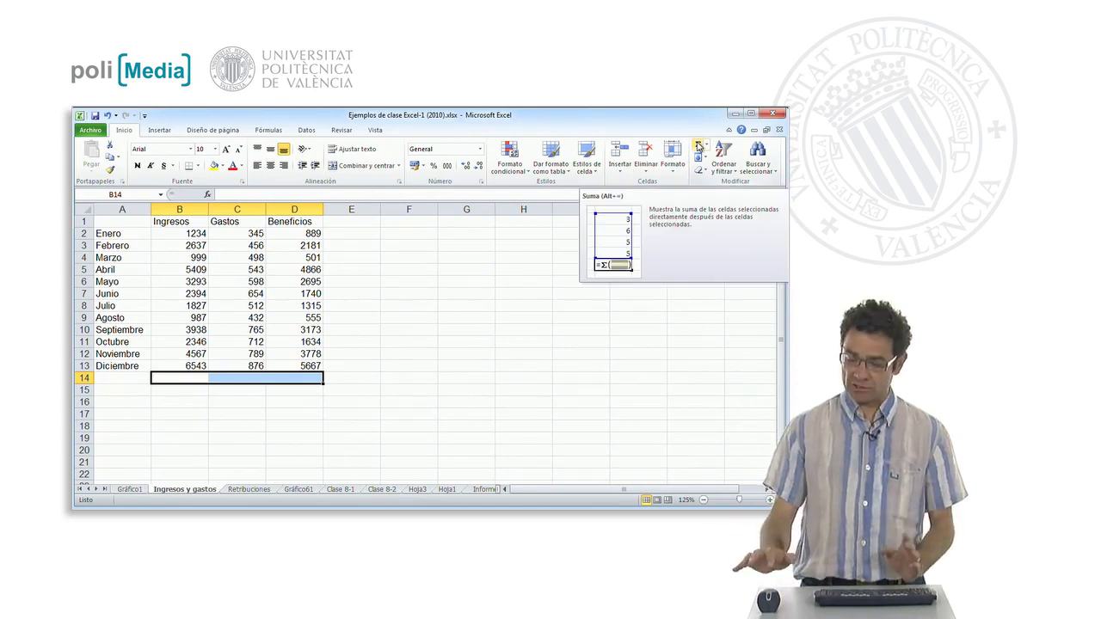
AutoSum B14:D14 at once and verify the totals 36174, 7180 and 28994
left_click(698, 146)
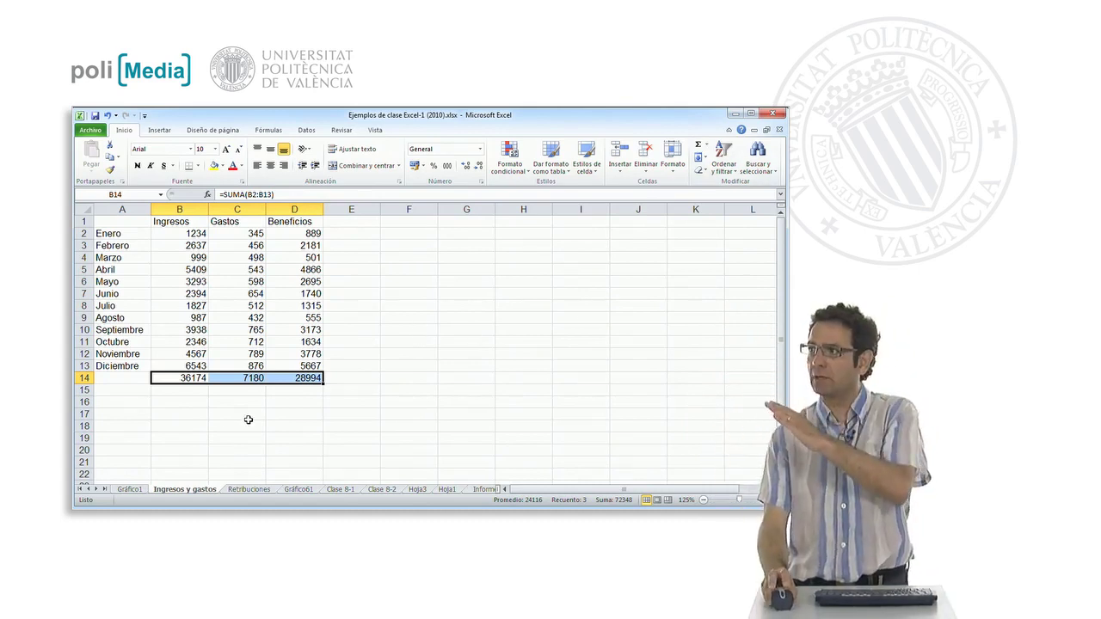
left_click(193, 378)
key("Right")
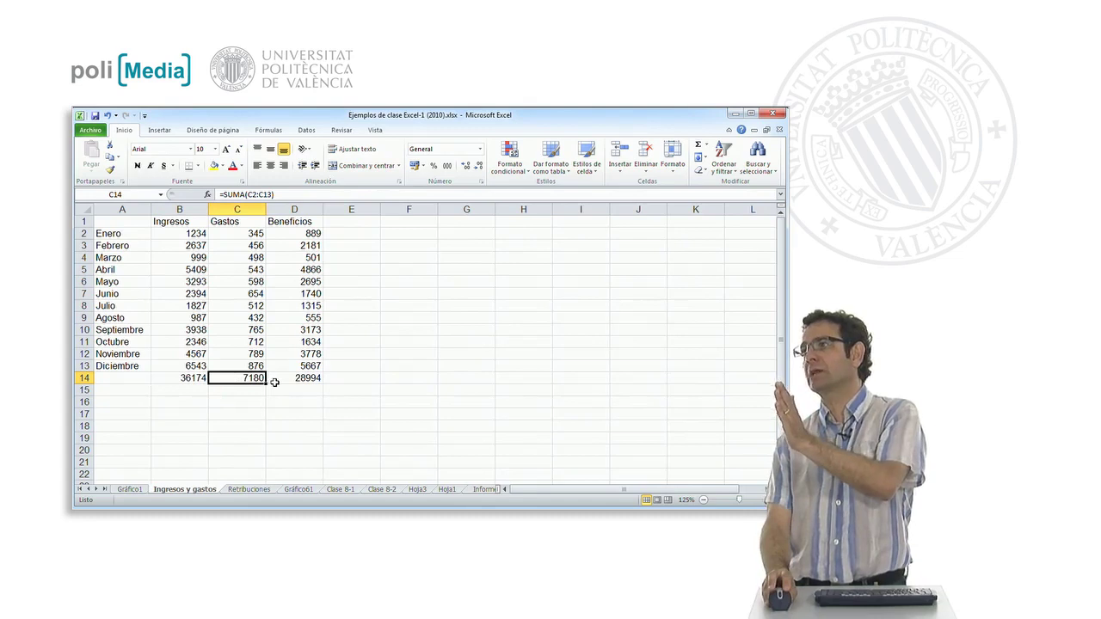
key("Right")
left_click(187, 377)
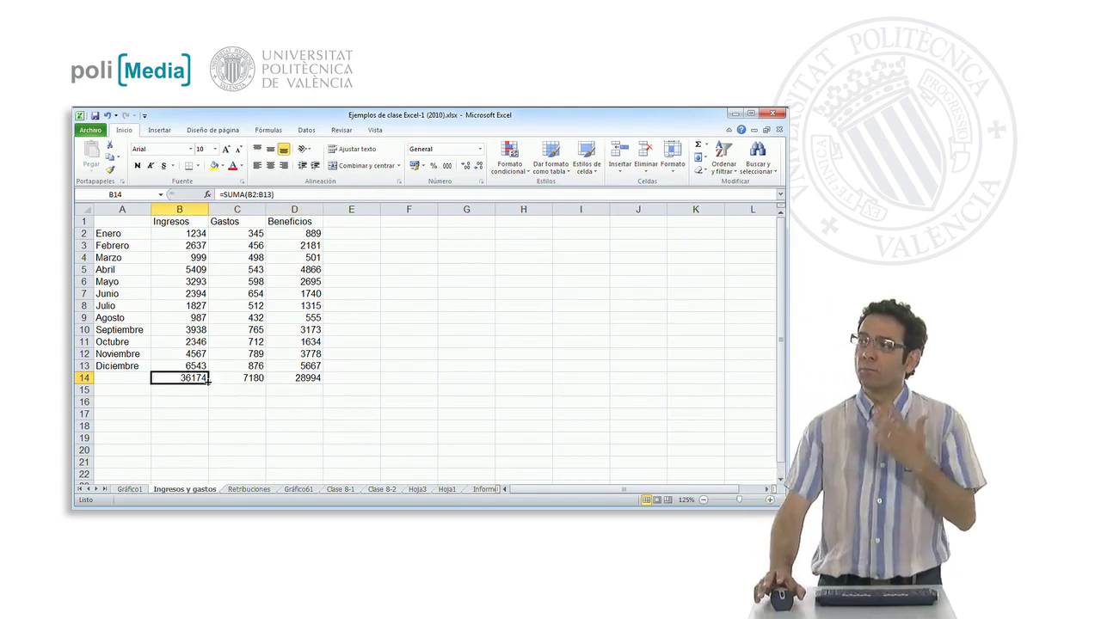